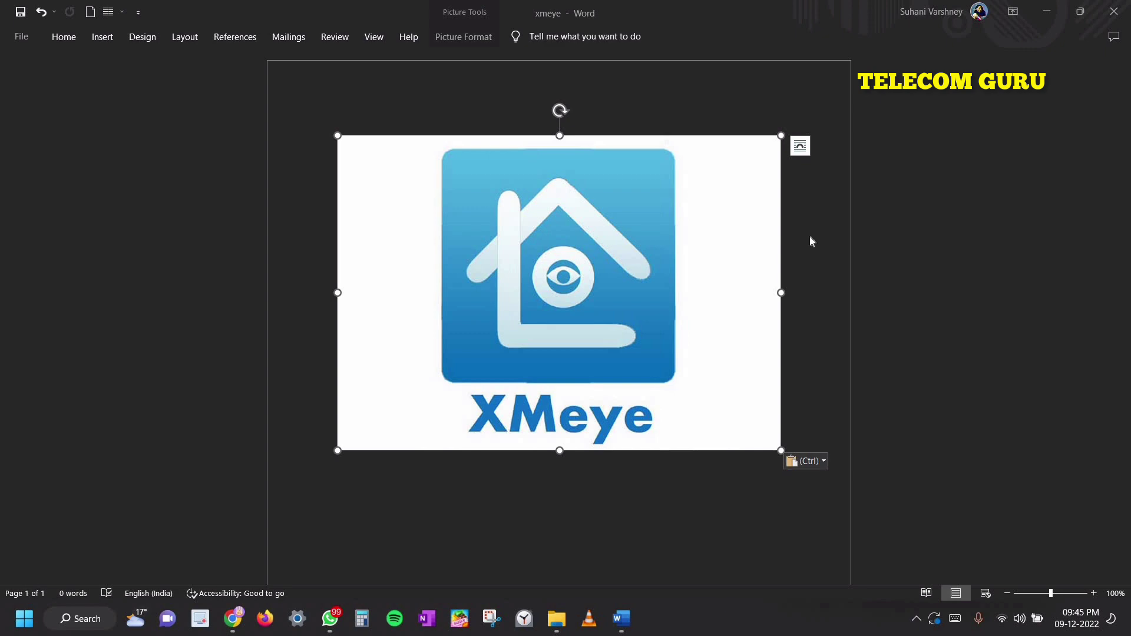
Step: Switch to the xmeye cms folder in File Explorer and launch the General_CMS_V3.1.0.4.T.20160218 installer
{"action": "left_click", "coordinate": [1046, 11]}
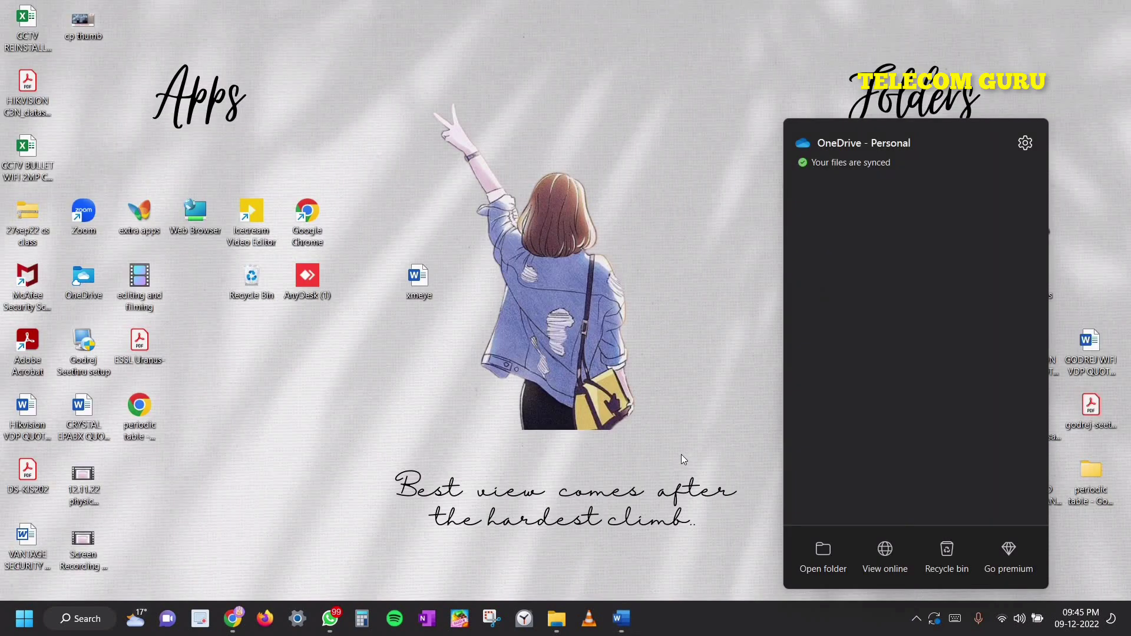
{"action": "left_click", "coordinate": [556, 618]}
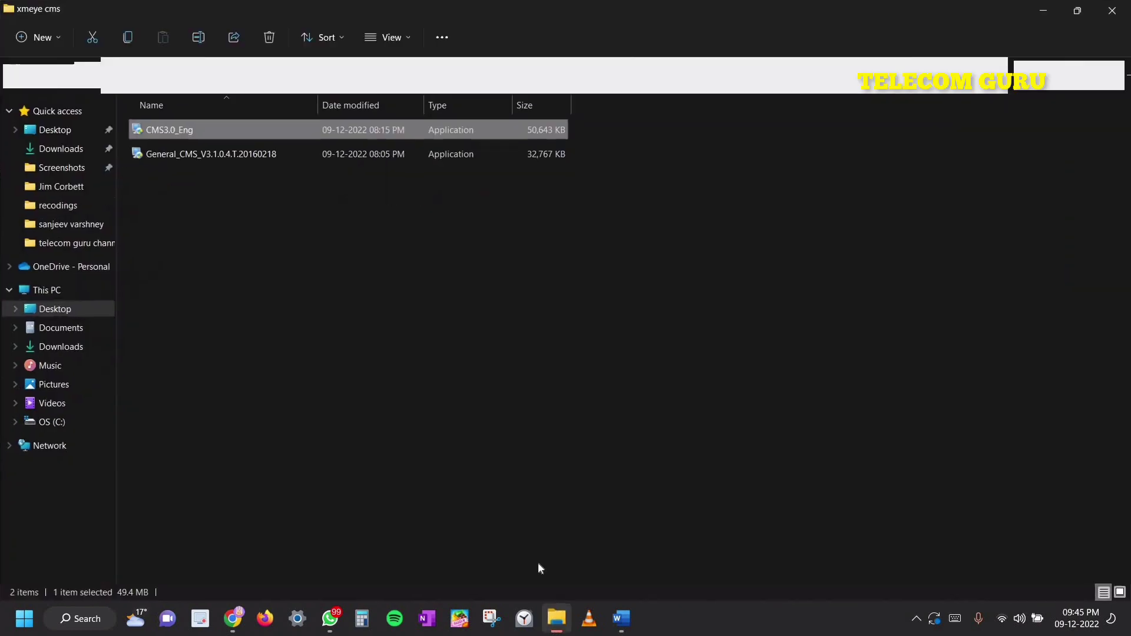
{"action": "left_click", "coordinate": [305, 158]}
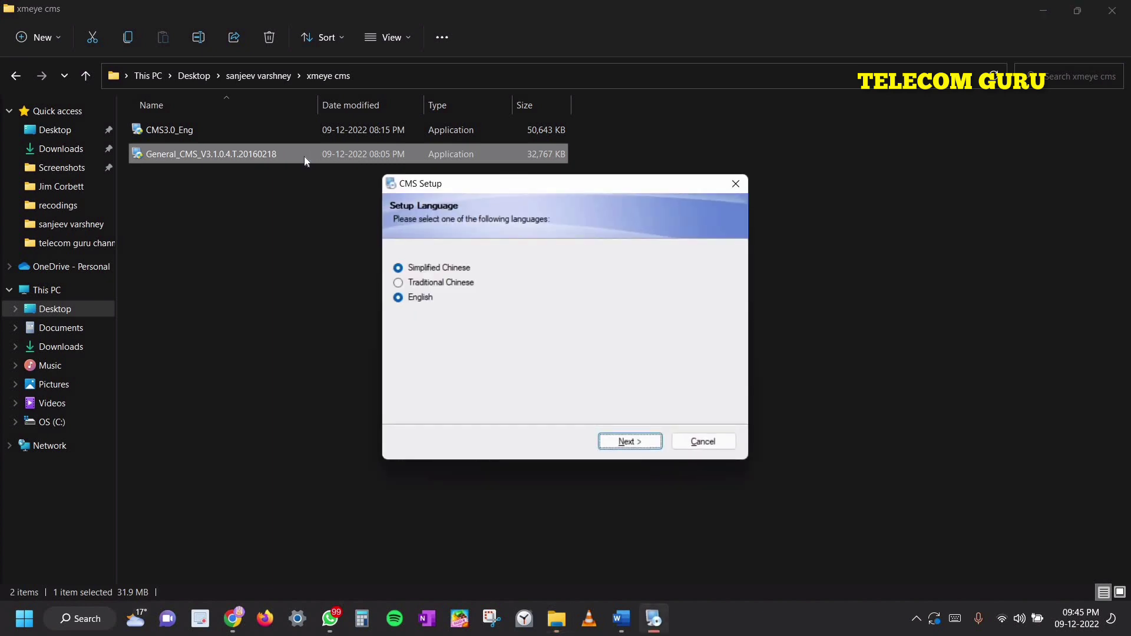
Step: Install CMS to C:\Program Files (x86)\CMS with the CMS shortcut folder for the current user only, and finish the setup
{"action": "left_click", "coordinate": [629, 441]}
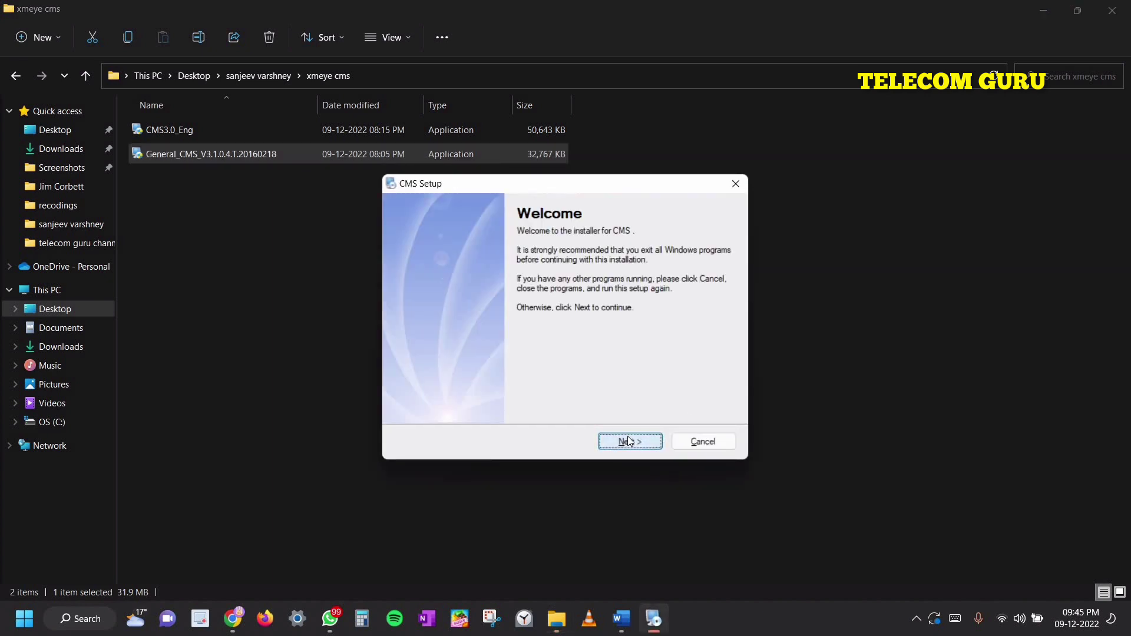
{"action": "left_click", "coordinate": [629, 441]}
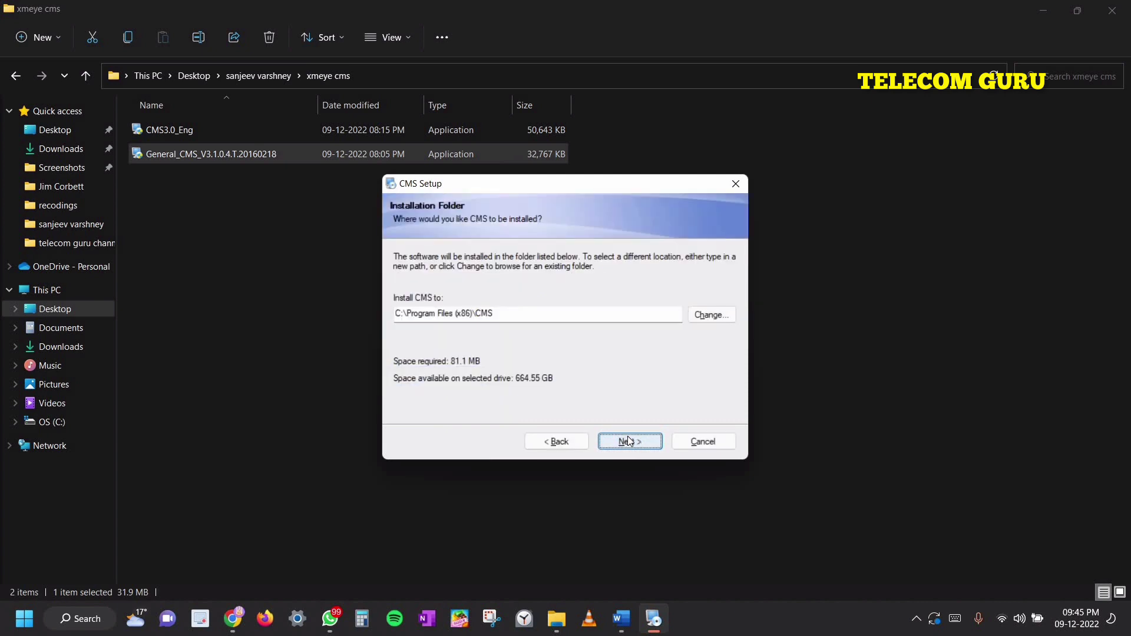
{"action": "left_click", "coordinate": [629, 441]}
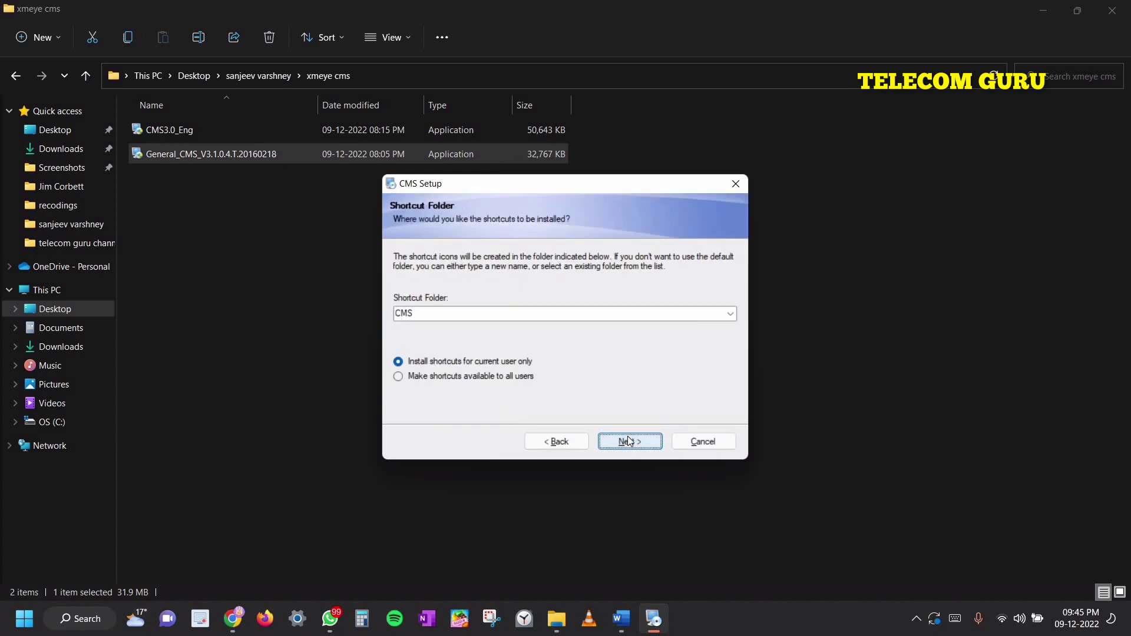
{"action": "left_click", "coordinate": [629, 441]}
{"action": "left_click", "coordinate": [629, 441]}
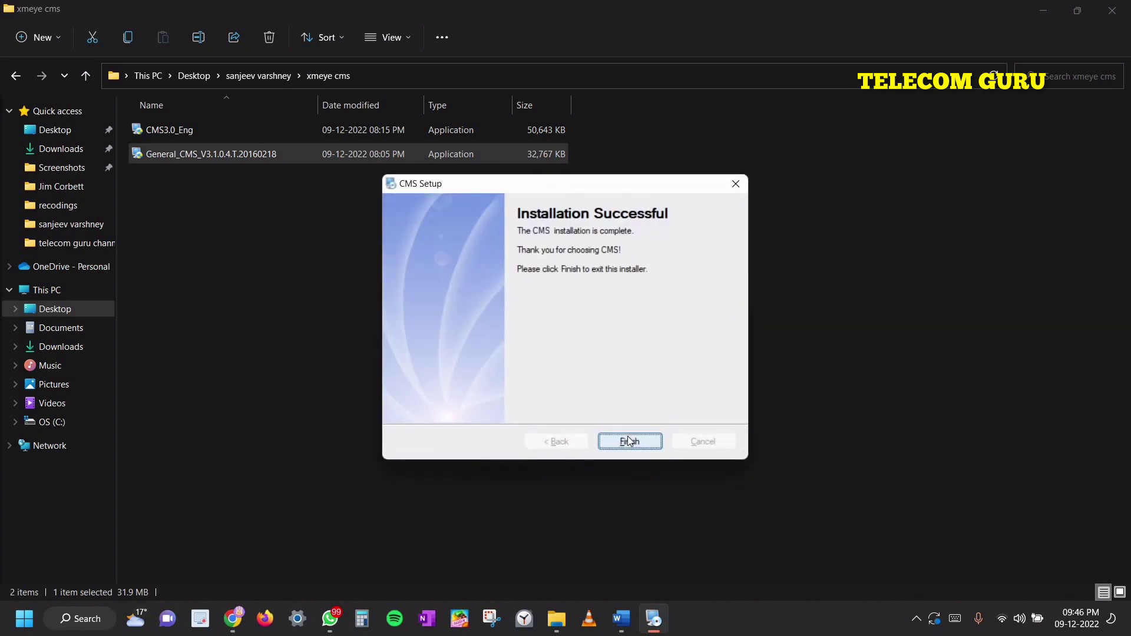
{"action": "left_click", "coordinate": [627, 439]}
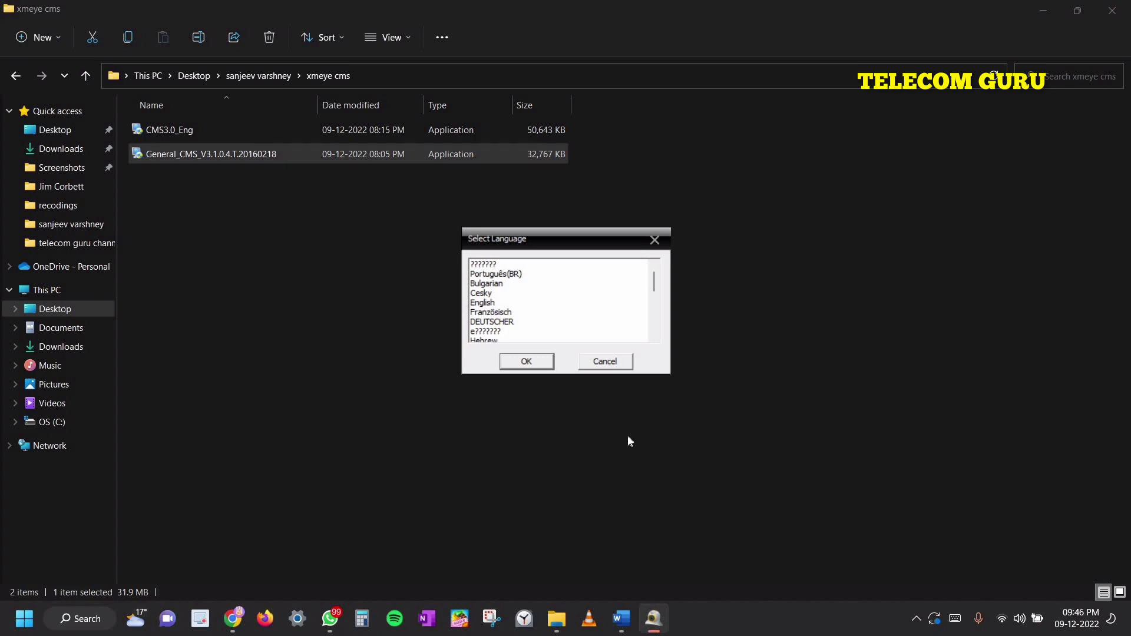
Step: Choose English as the CMS language and log in as super, dismissing the empty device list prompt
{"action": "left_click", "coordinate": [482, 303]}
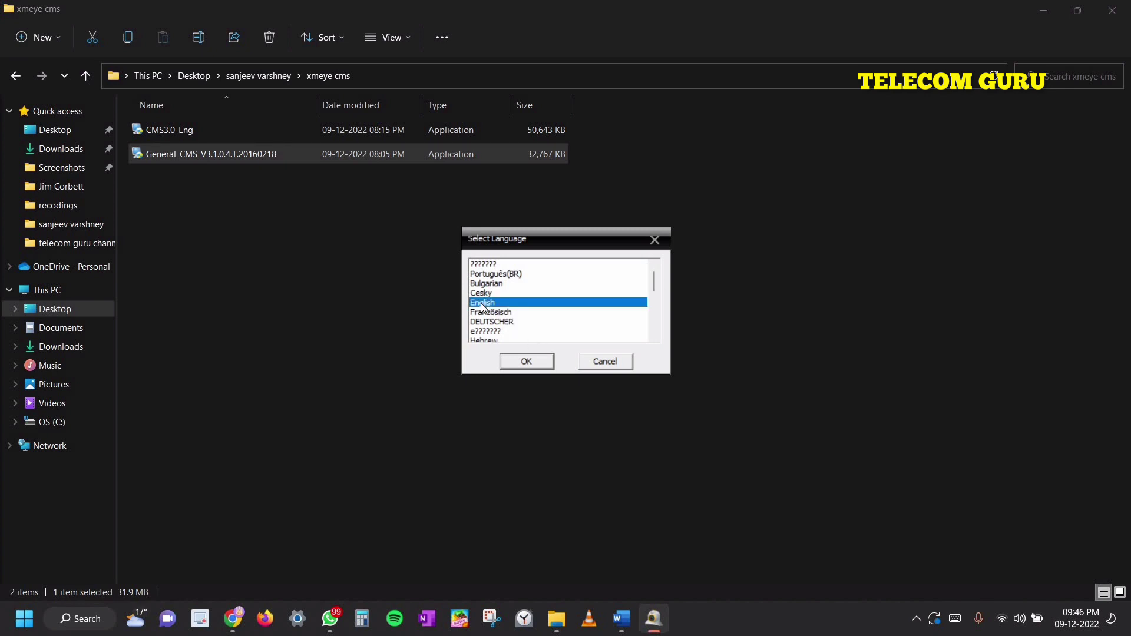
{"action": "left_click", "coordinate": [525, 362]}
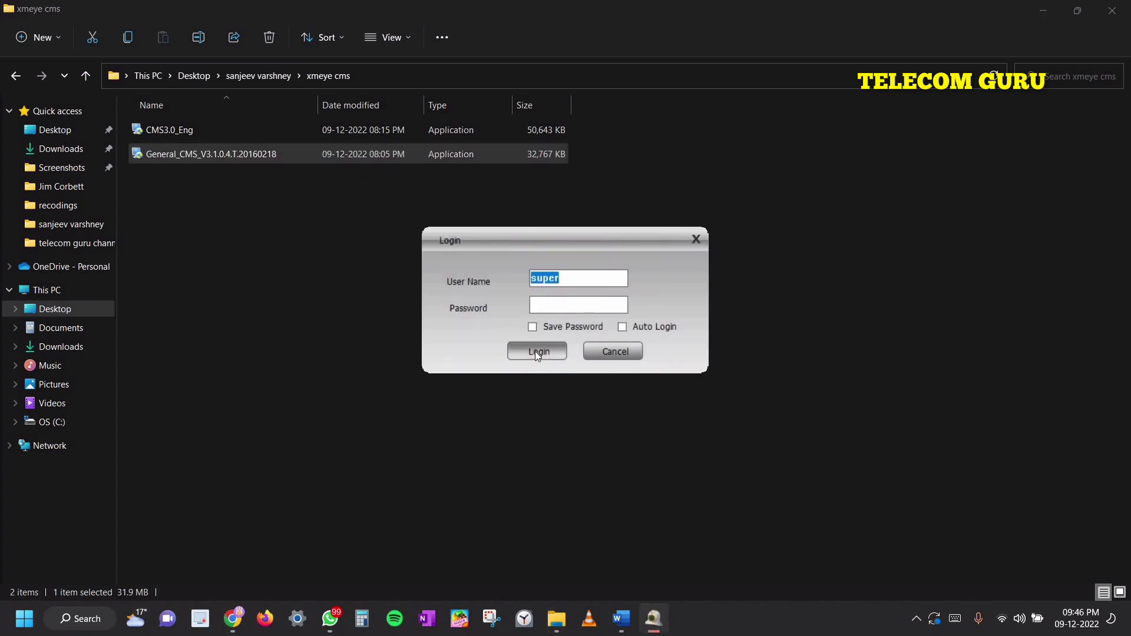
{"action": "left_click", "coordinate": [536, 351]}
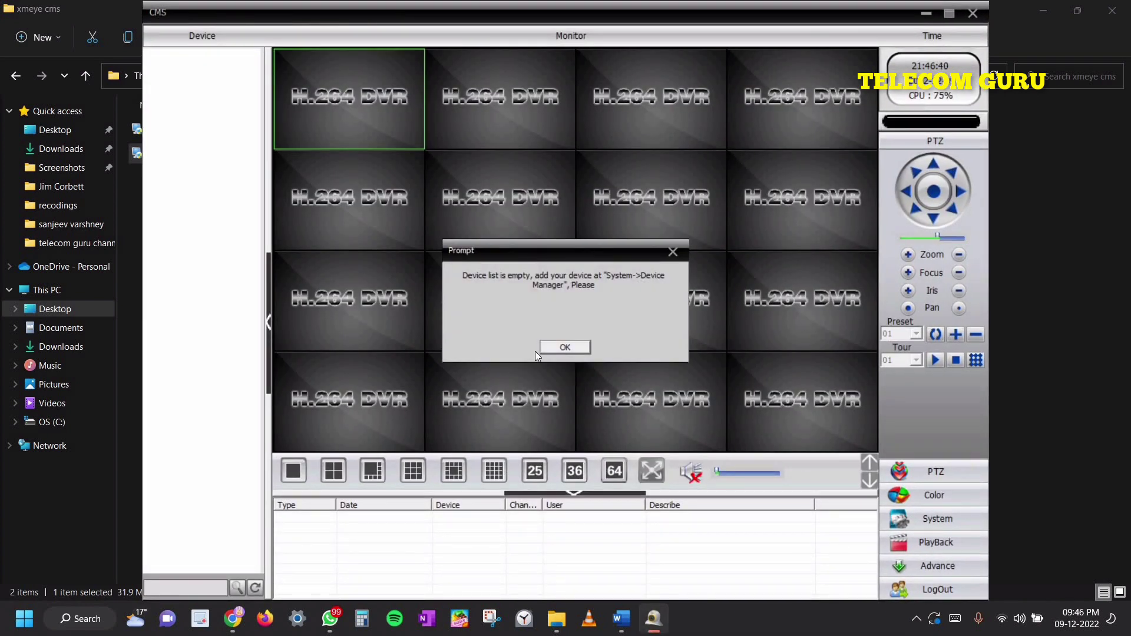
{"action": "left_click", "coordinate": [564, 348]}
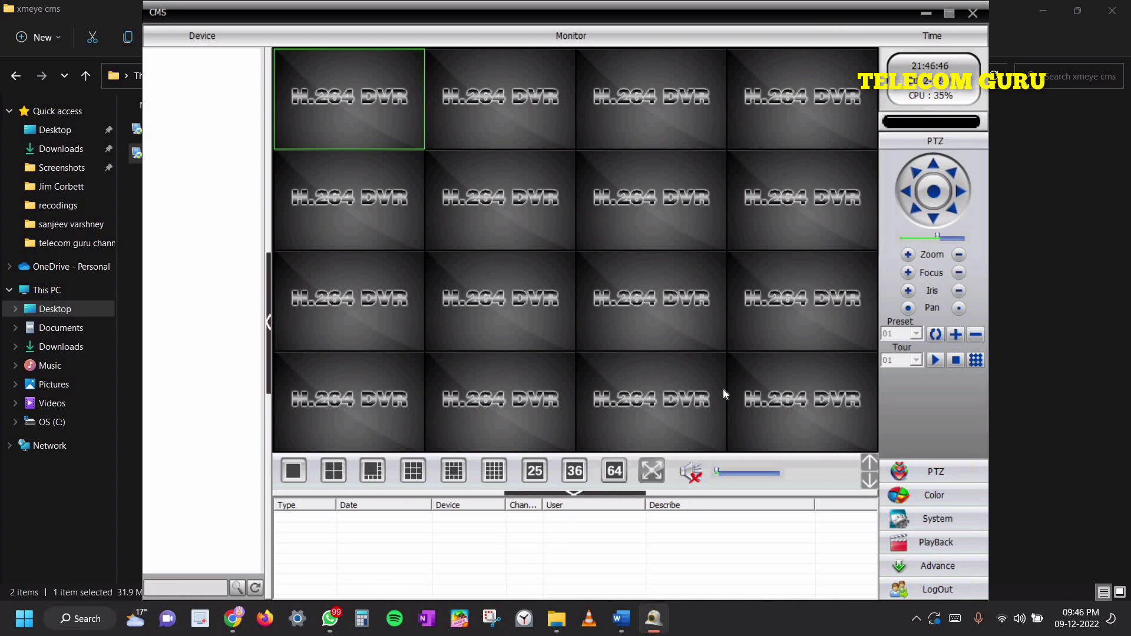
Step: Add a zone named india to the zone list in the Device Manager
{"action": "left_click", "coordinate": [940, 523]}
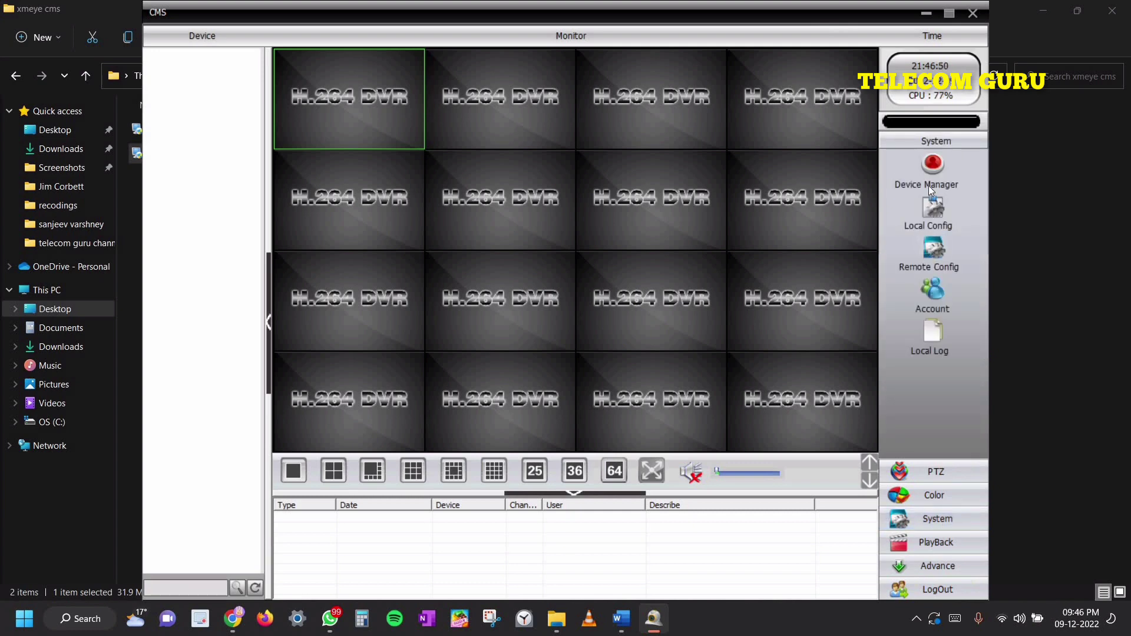
{"action": "left_click", "coordinate": [933, 172]}
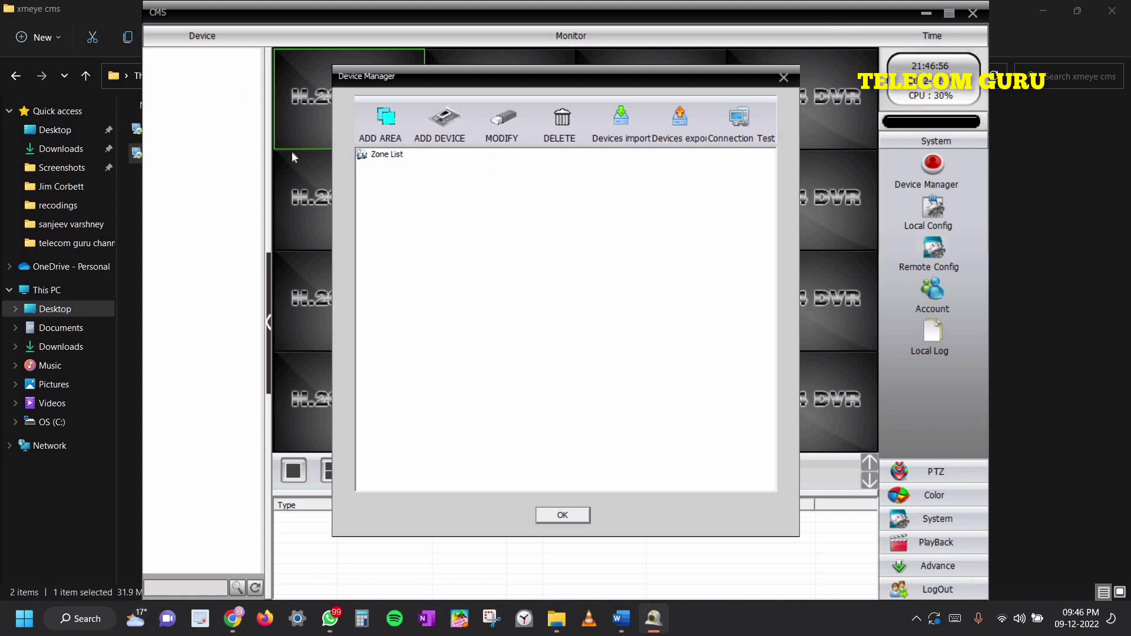
{"action": "left_click", "coordinate": [390, 128]}
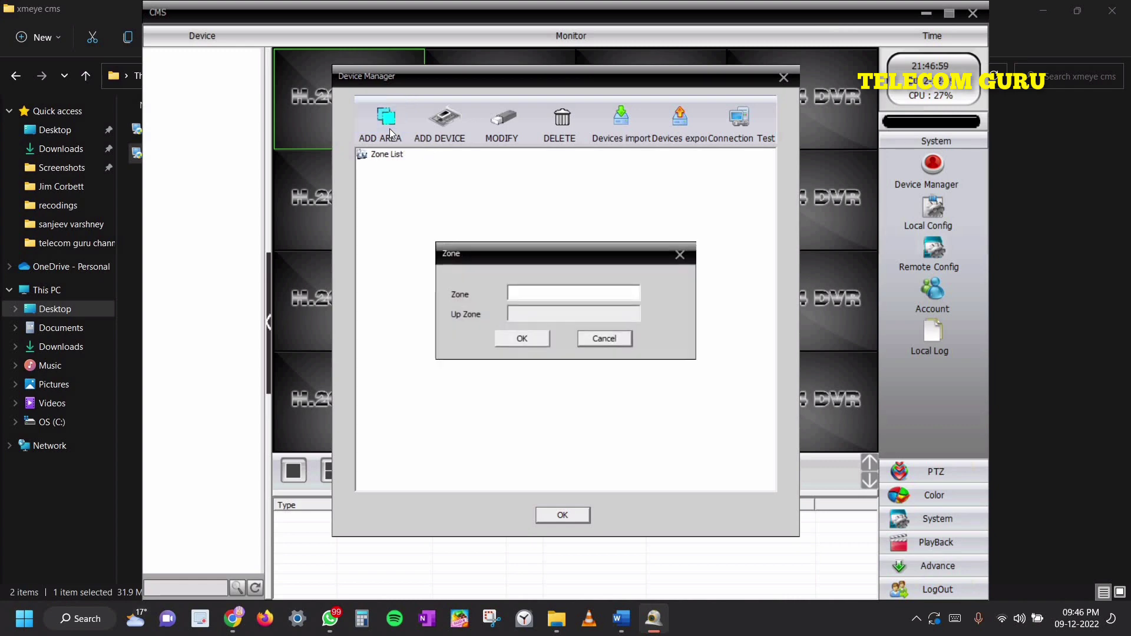
{"action": "left_click", "coordinate": [521, 299]}
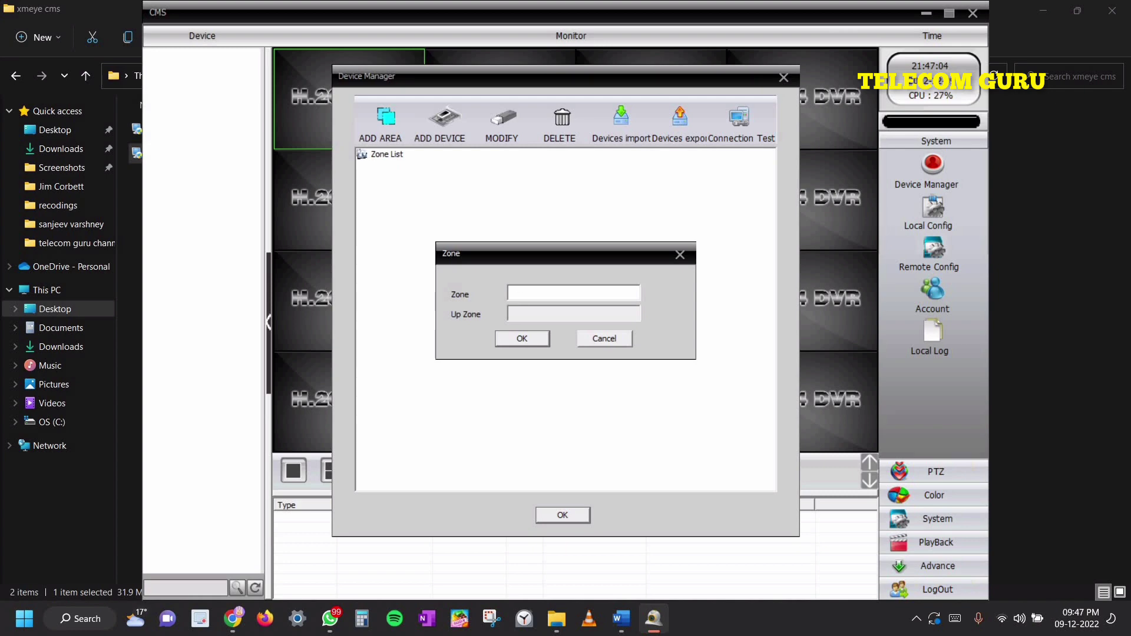
{"action": "type", "text": "india"}
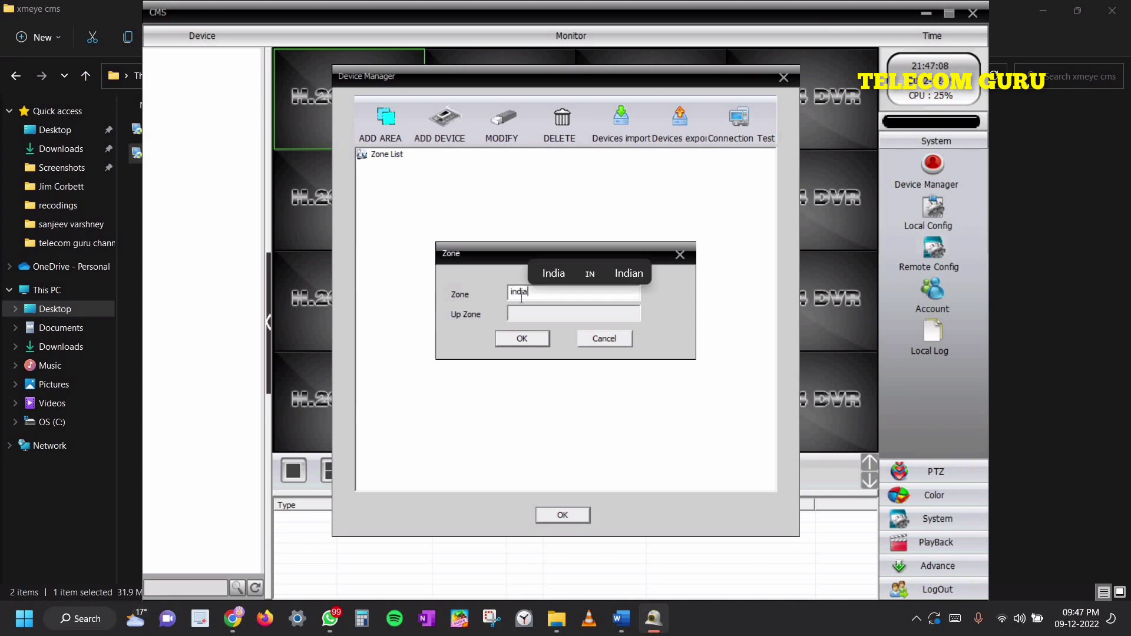
{"action": "left_click", "coordinate": [513, 339]}
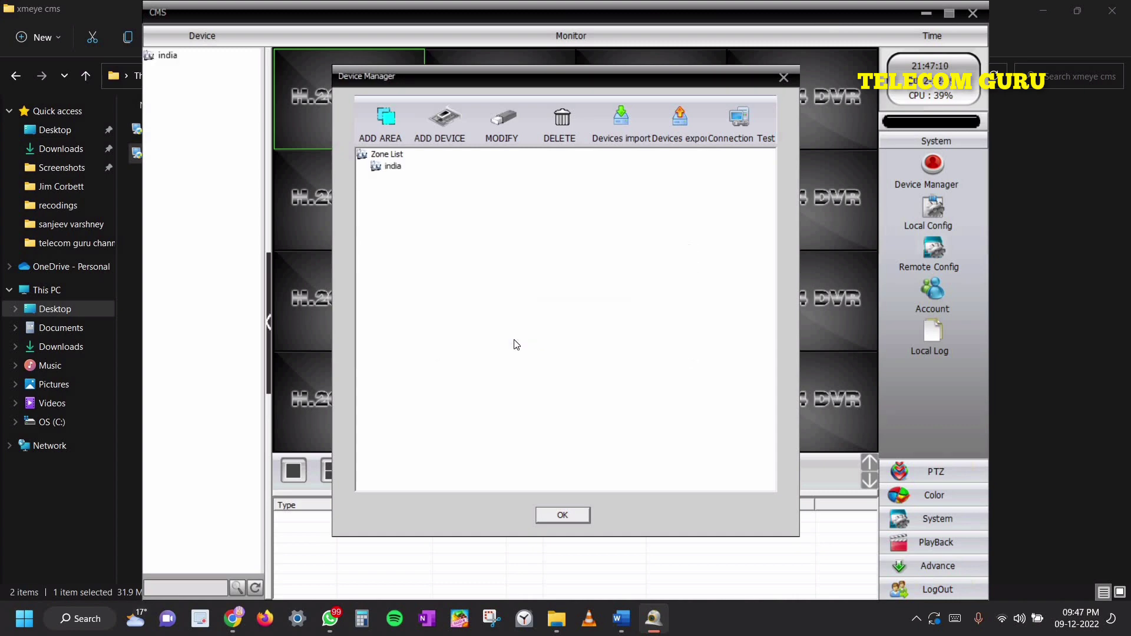
Step: Add a device named Test to the india zone with Cloud login and the device's serial ID, and close the Device Manager
{"action": "left_click", "coordinate": [392, 168]}
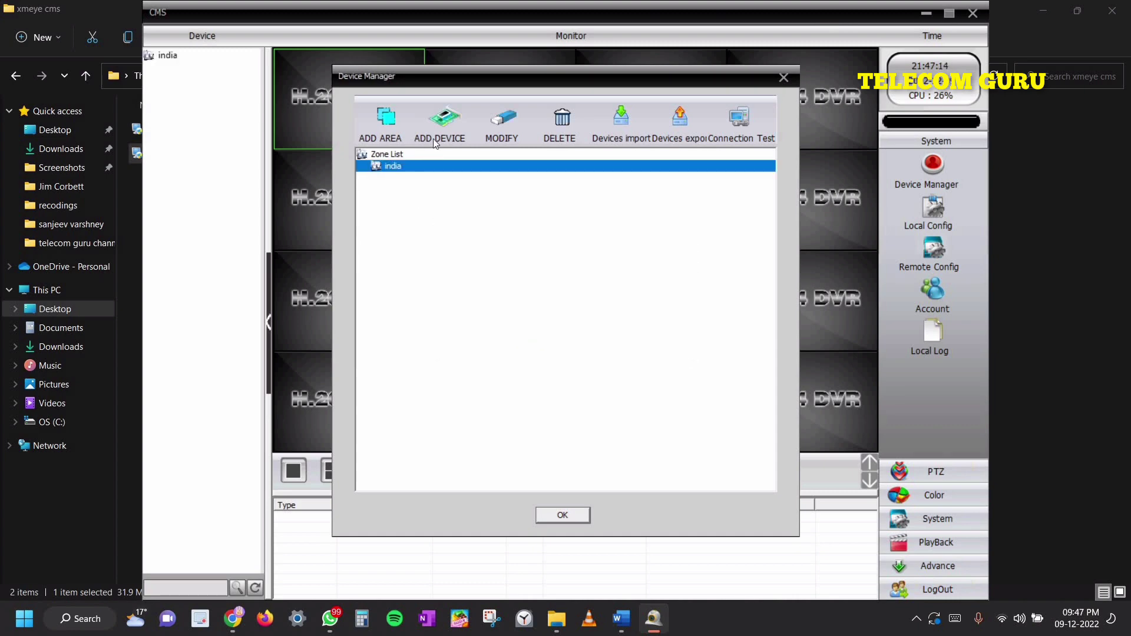
{"action": "left_click", "coordinate": [448, 125]}
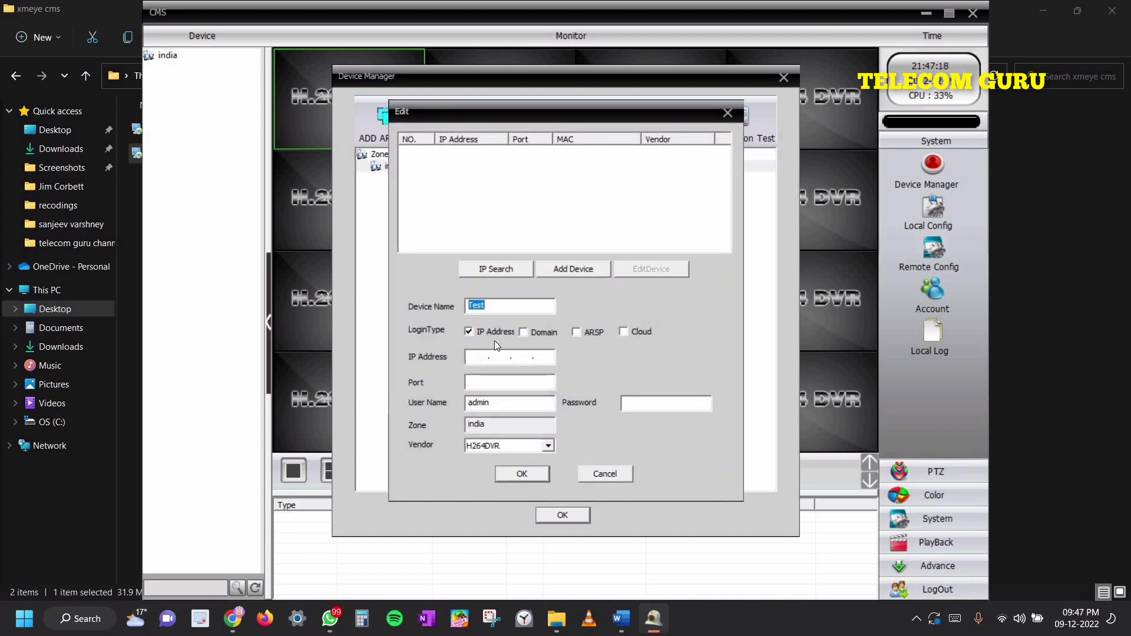
{"action": "left_click", "coordinate": [623, 332]}
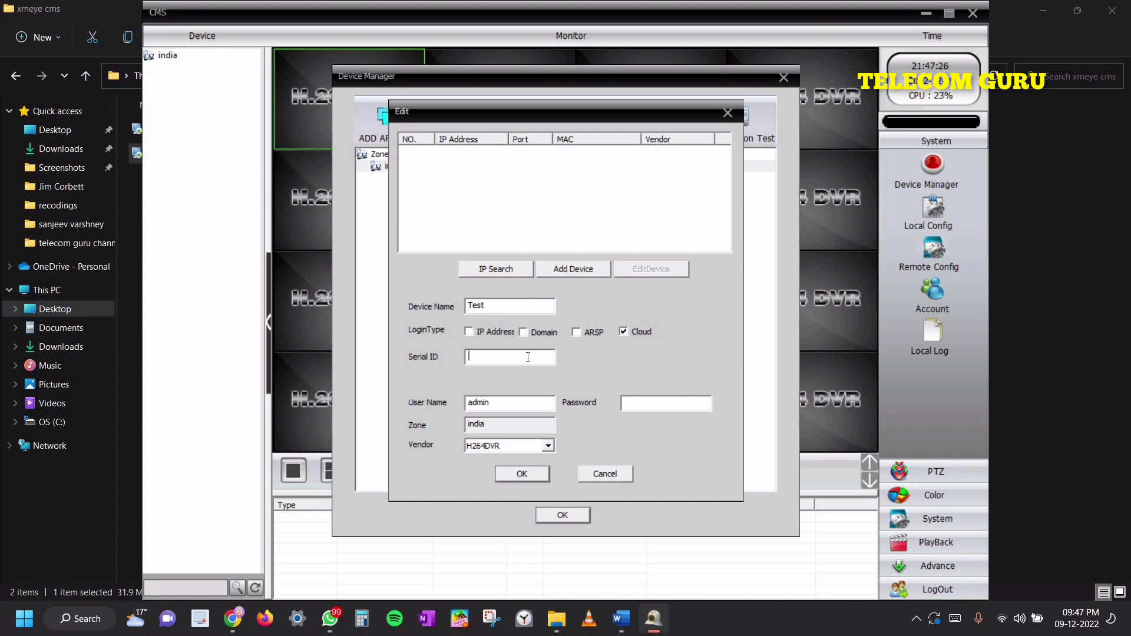
{"action": "right_click", "coordinate": [528, 356]}
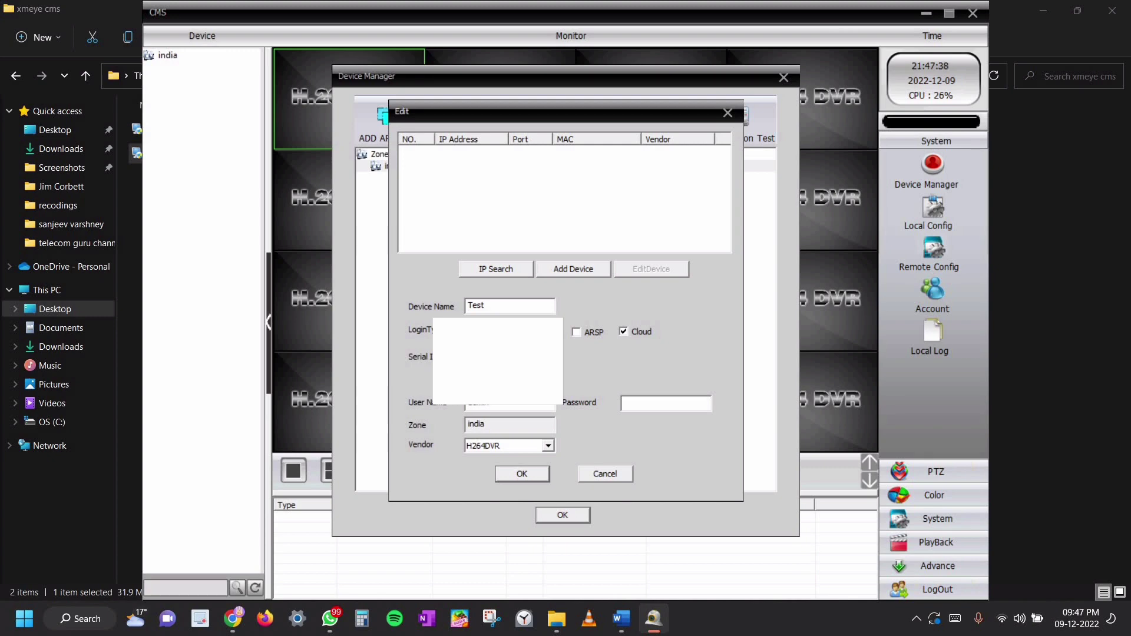
{"action": "left_click", "coordinate": [519, 475]}
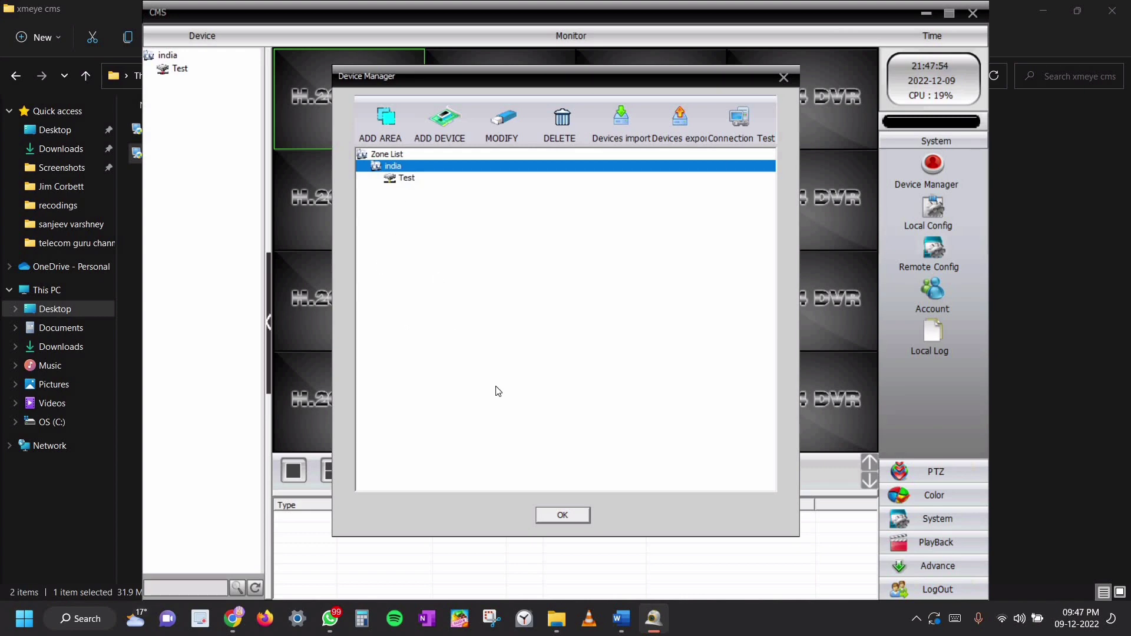
{"action": "left_click", "coordinate": [560, 516]}
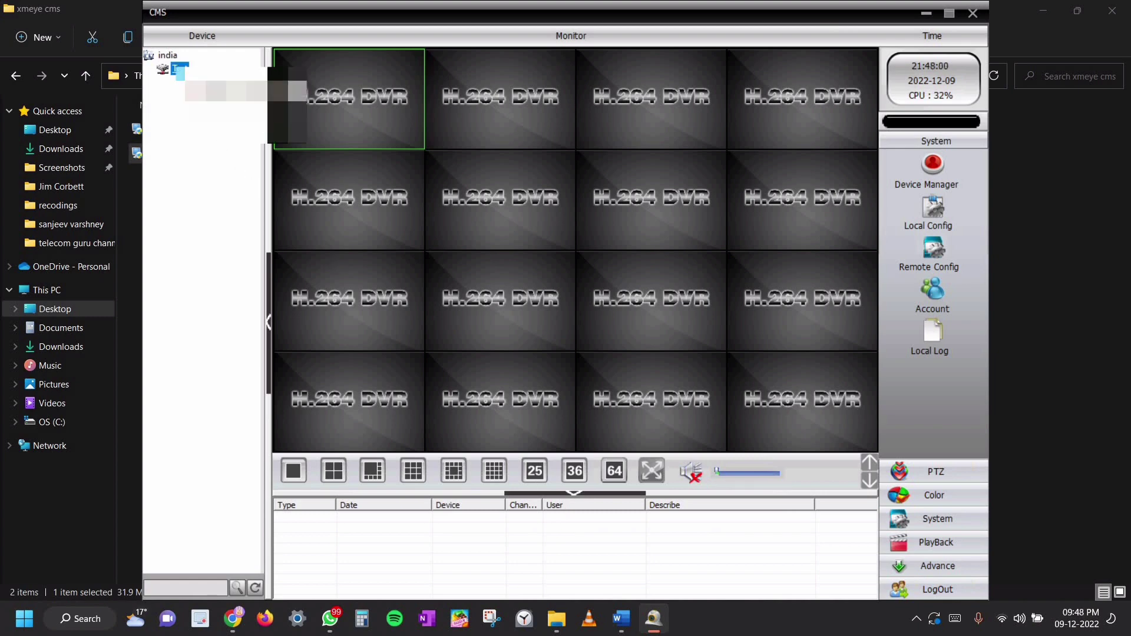
Step: Connect to the Test device in the device list to load its camera channels
{"action": "left_click", "coordinate": [173, 70]}
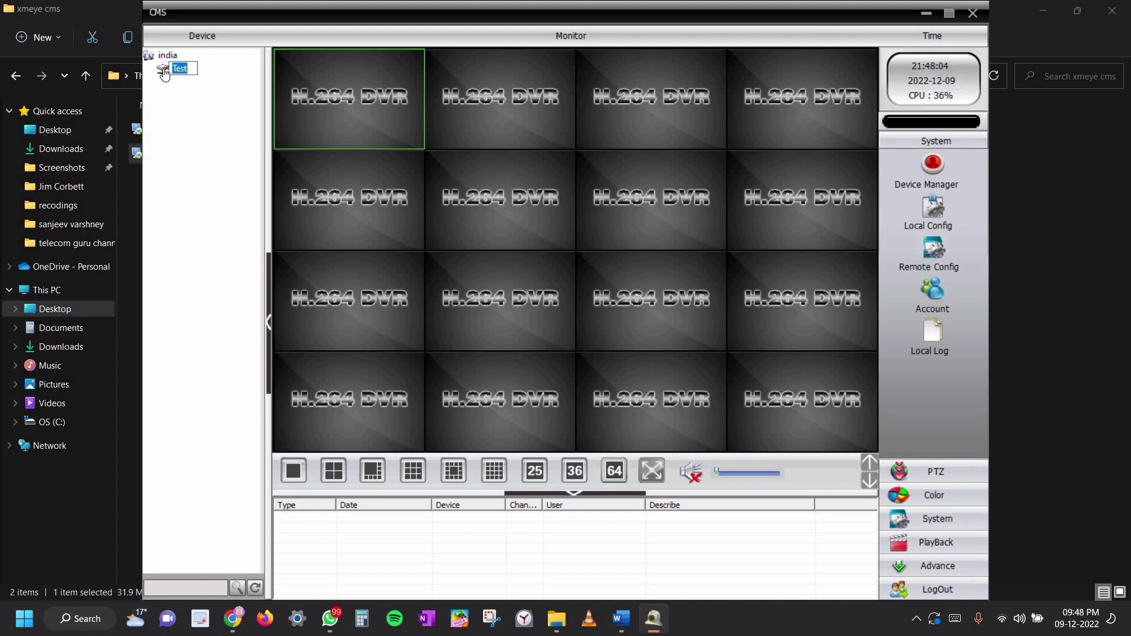
{"action": "left_click", "coordinate": [164, 73]}
{"action": "double_click", "coordinate": [165, 73]}
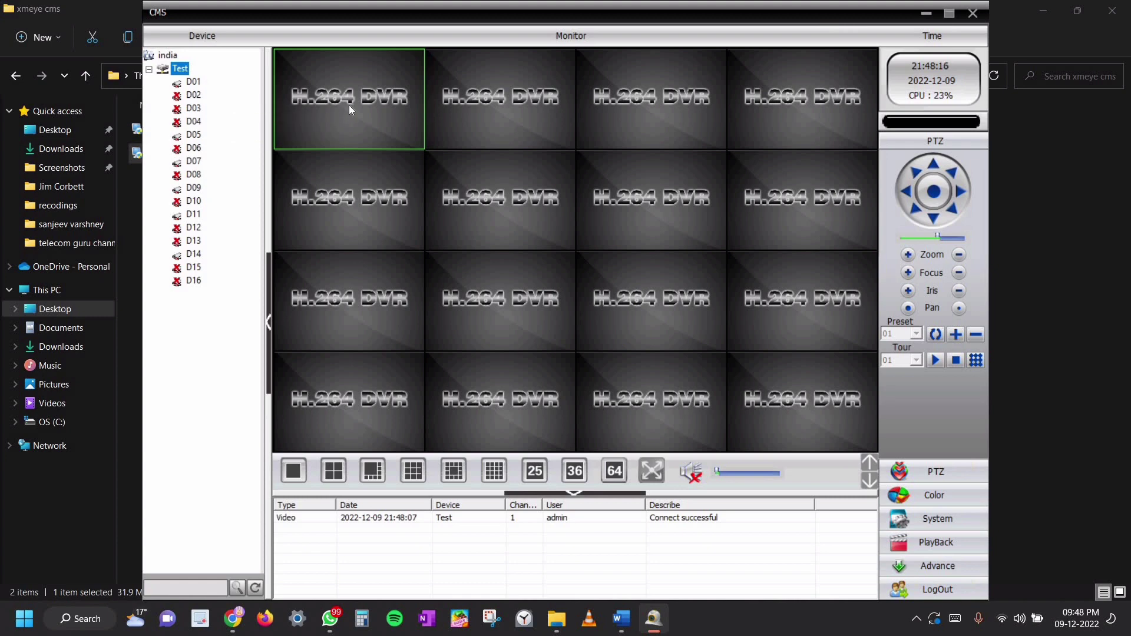
Step: Show live video of channel D01 in the first monitor tile and D05 in the first tile of the second row
{"action": "left_click", "coordinate": [194, 83]}
{"action": "double_click", "coordinate": [194, 83]}
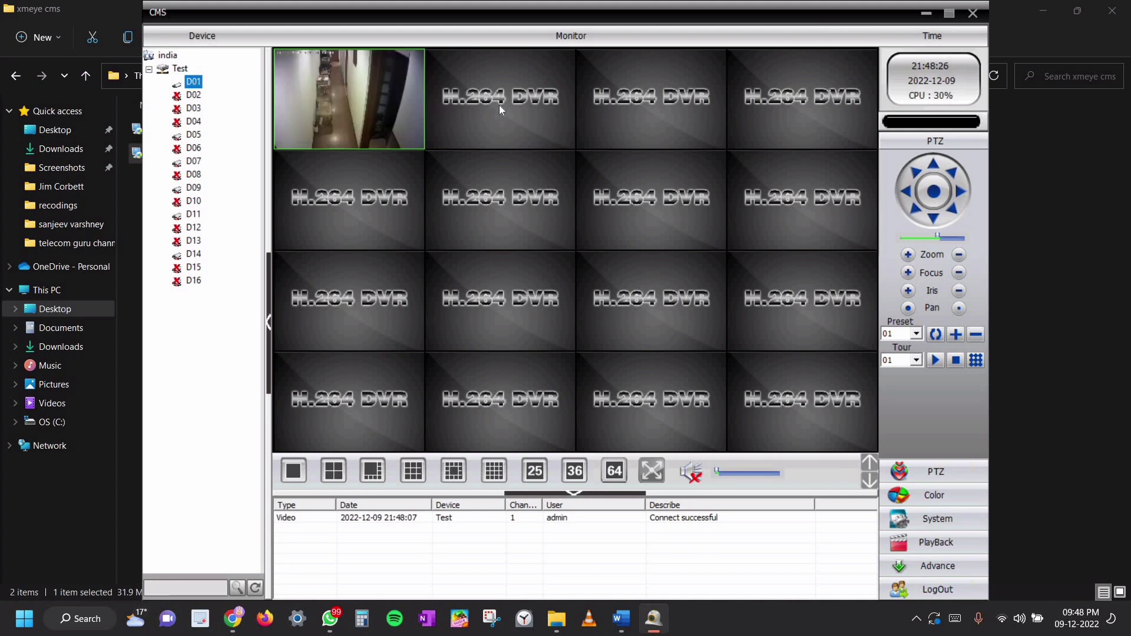
{"action": "left_click", "coordinate": [384, 183]}
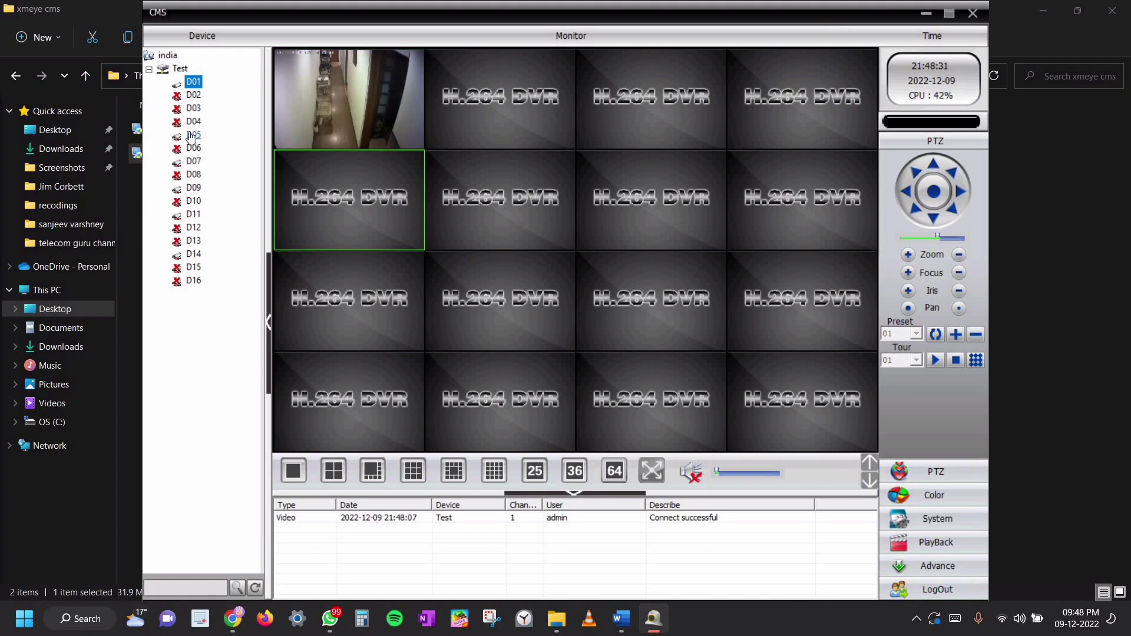
{"action": "double_click", "coordinate": [192, 136]}
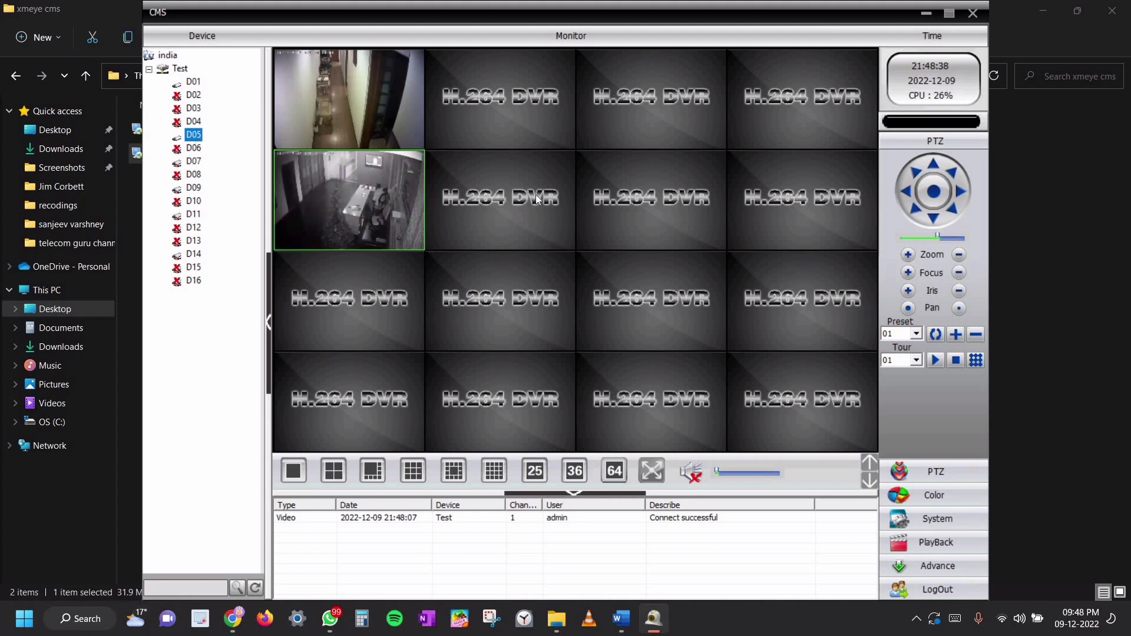
Step: Select the third monitor tile in the second row for another camera channel
{"action": "left_click", "coordinate": [647, 202]}
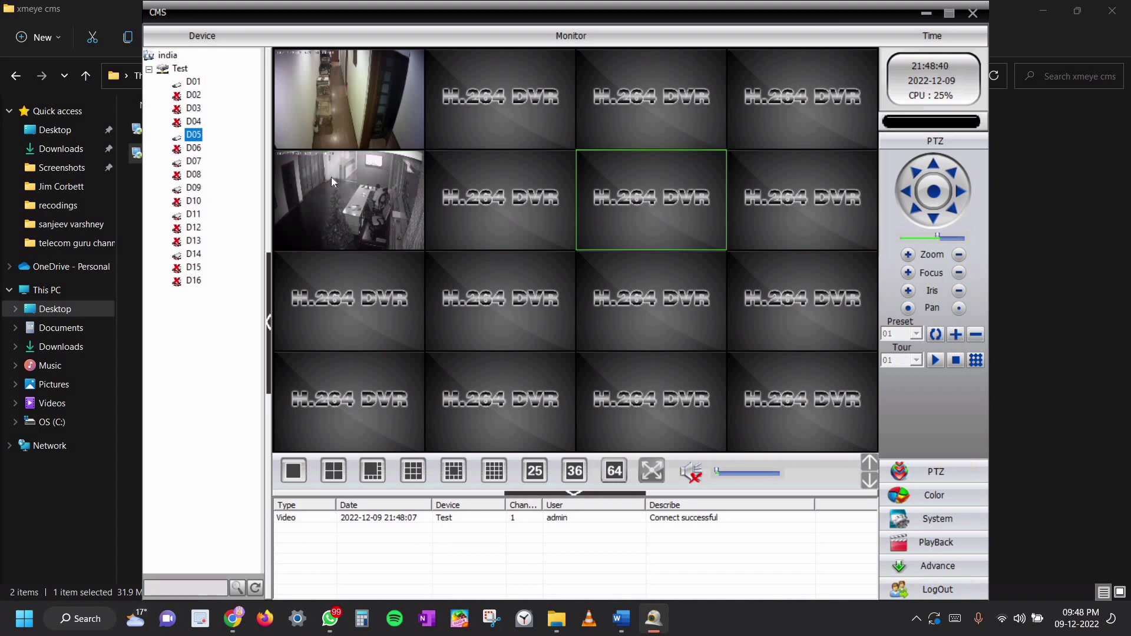